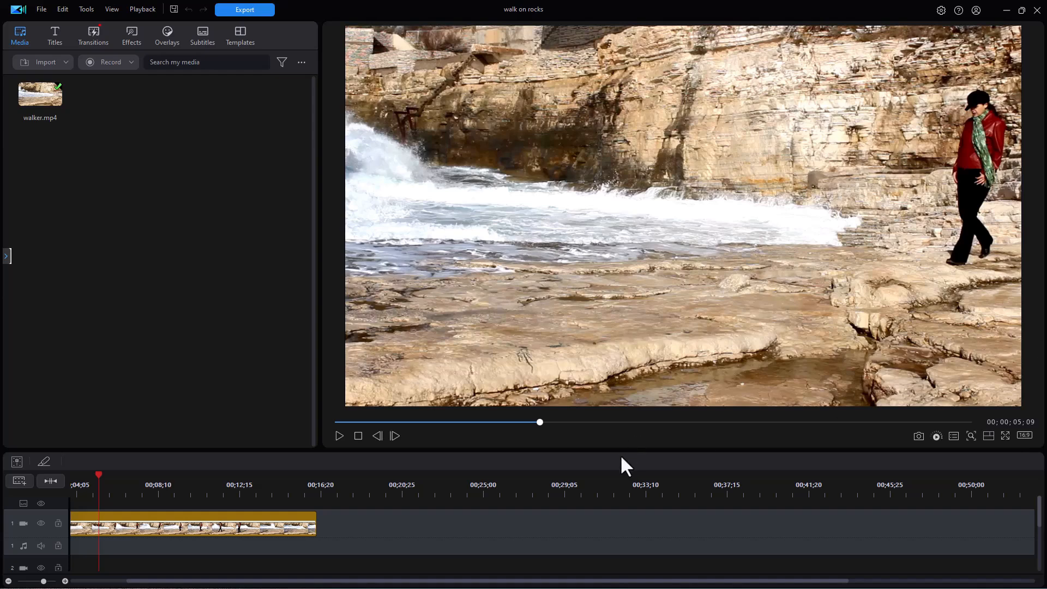
Play the walker.mp4 clip on track 1 and open it in the Pan / Zoom designer.
left_click(339, 436)
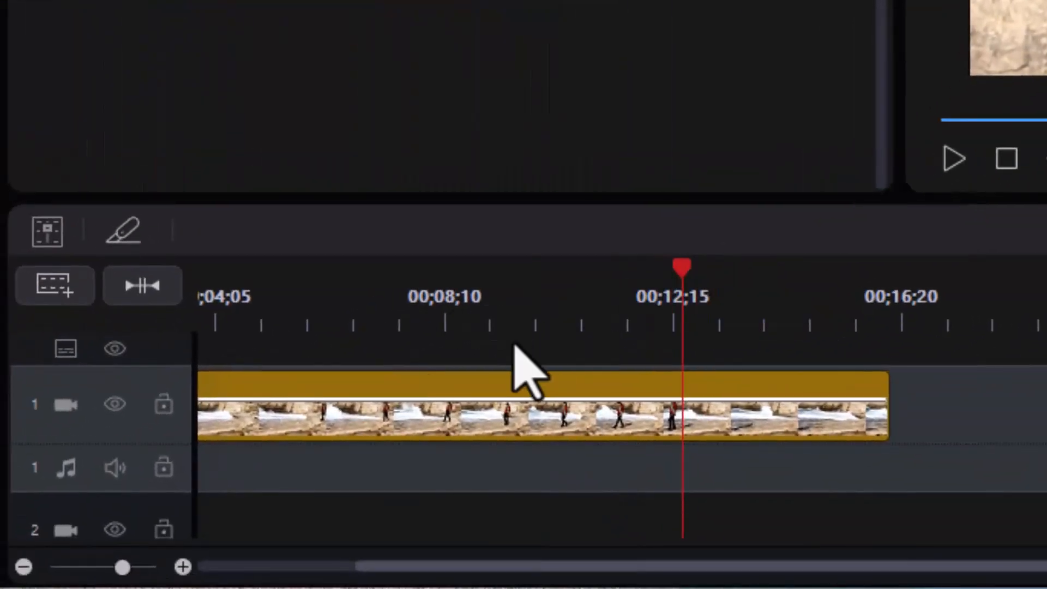
left_click(441, 405)
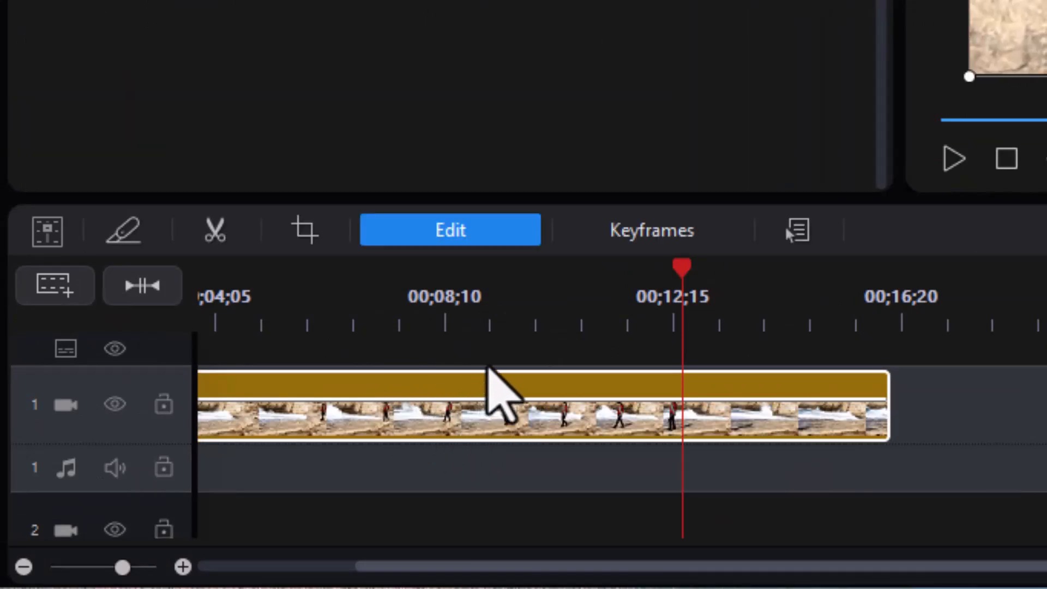
left_click(505, 235)
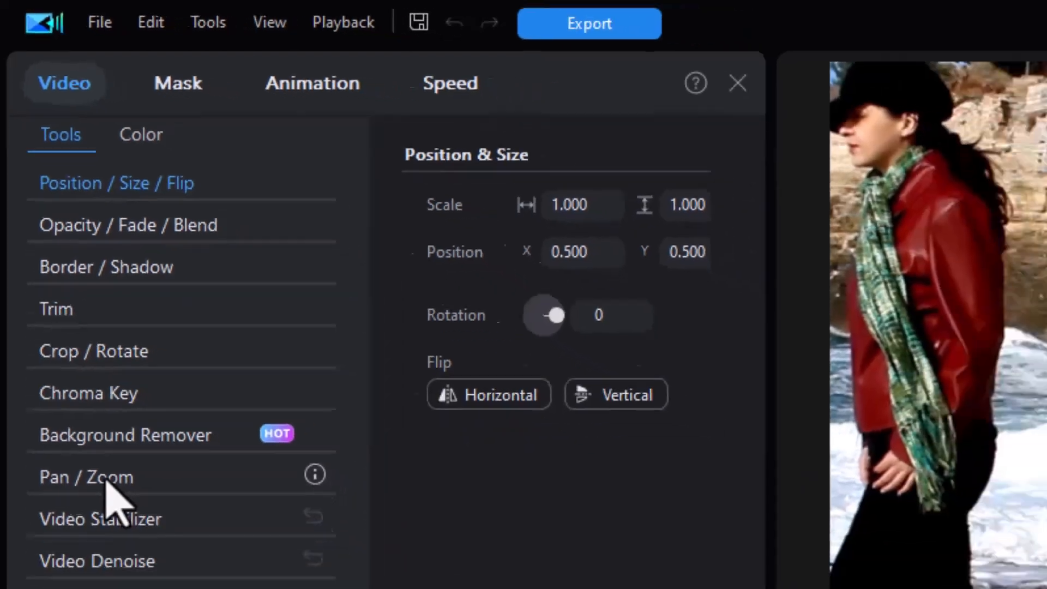
left_click(107, 478)
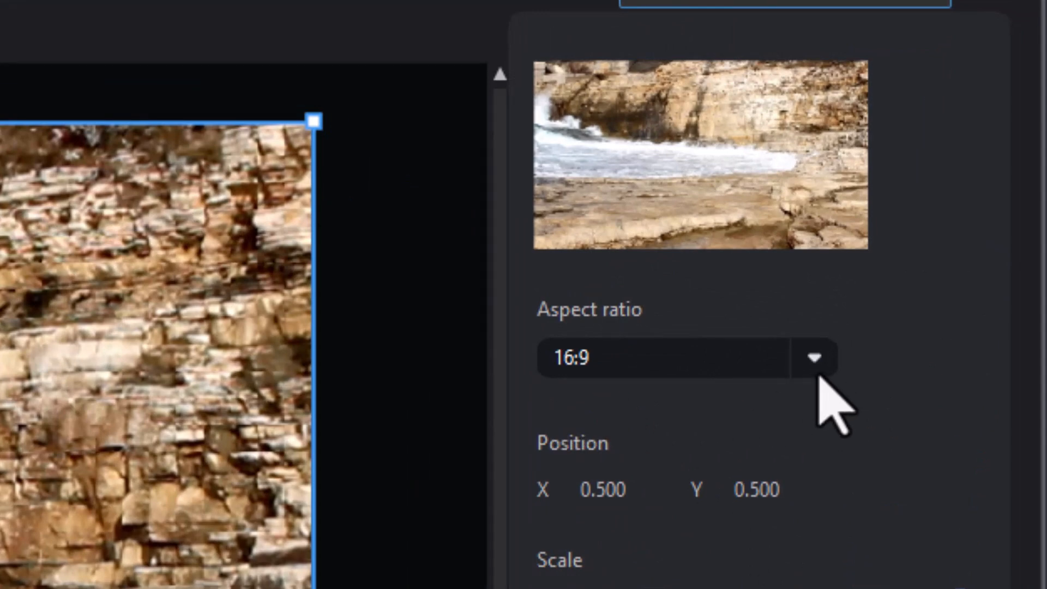
Set the Pan / Zoom aspect ratio to 9:16 and move the frame to the picture's right edge at X 0.842.
left_click(814, 358)
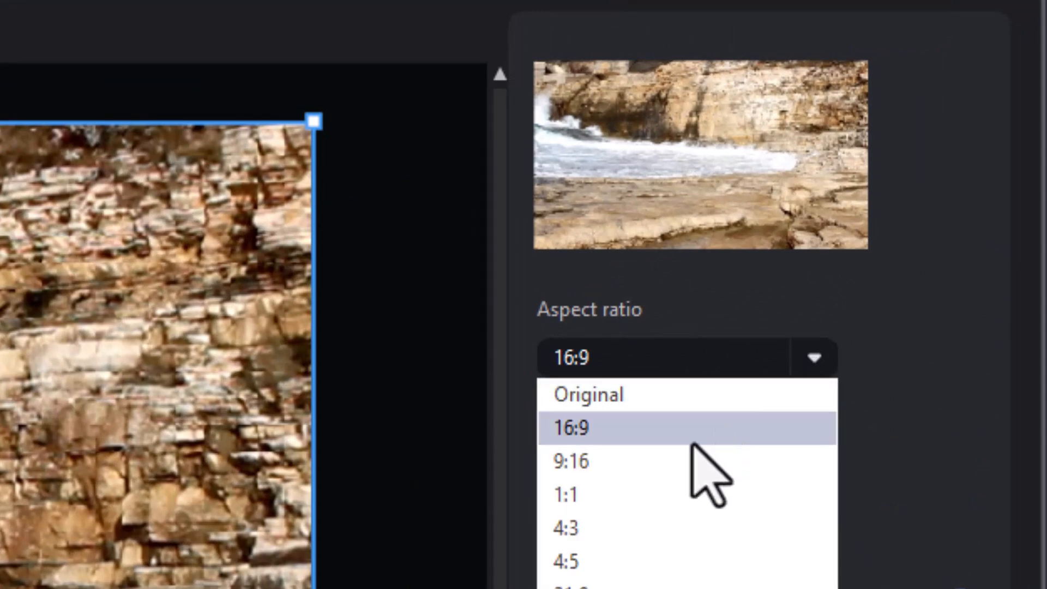
left_click(682, 458)
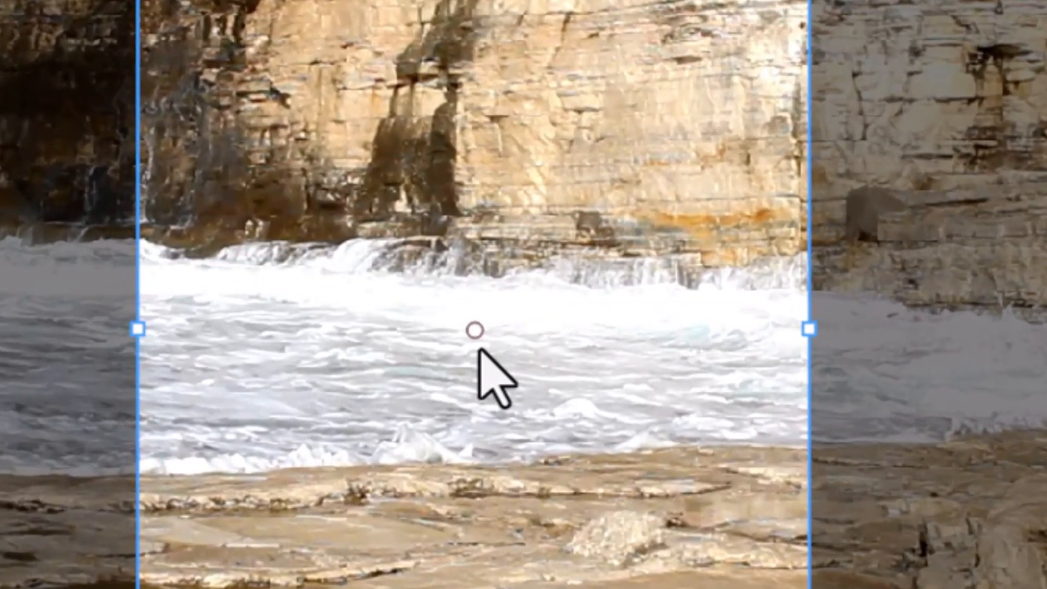
left_click_drag(469, 331, 792, 302)
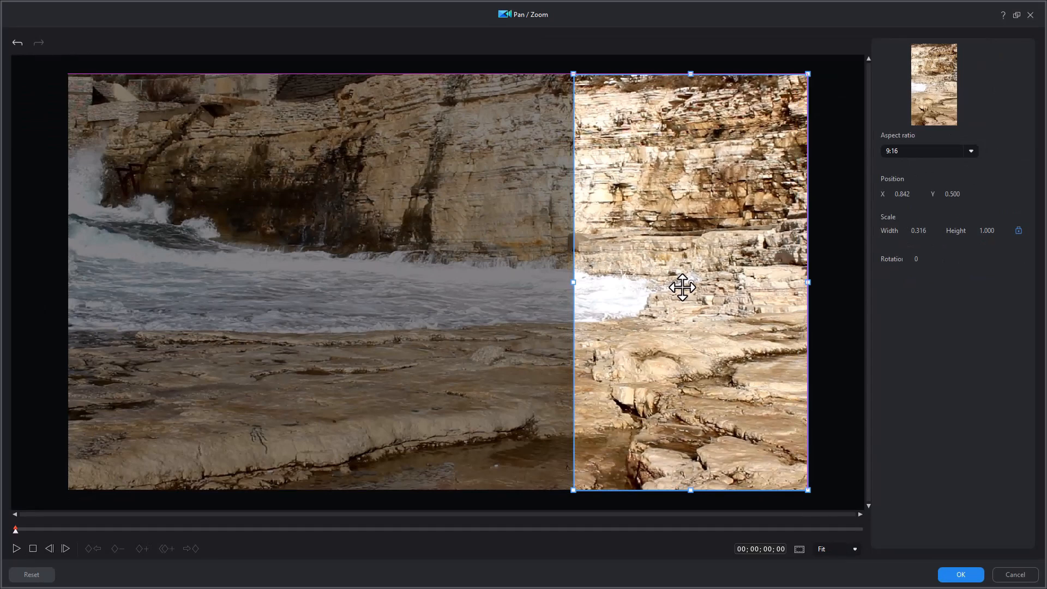
left_click_drag(682, 287, 682, 287)
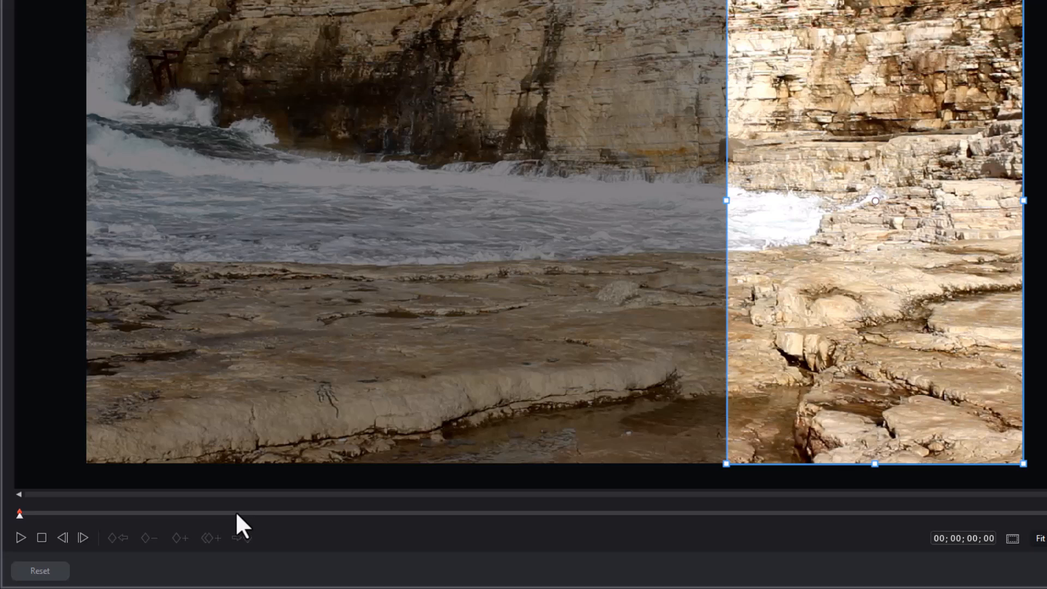
Add keyframes at 00;00;03;11 and 00;00;05;26 that hold the frame at the picture's right edge.
left_click(238, 514)
left_click(238, 518)
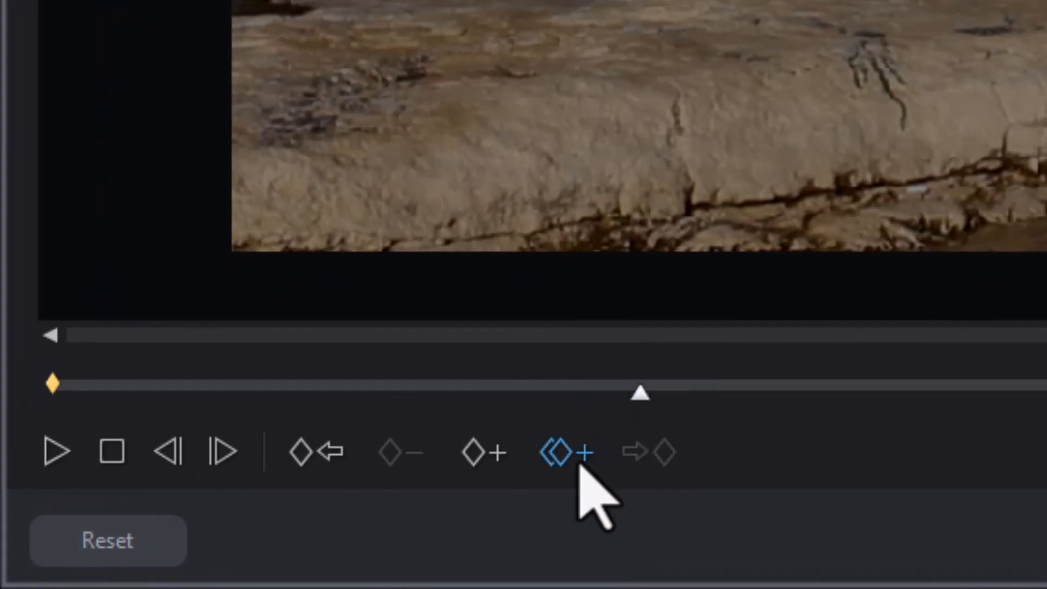
left_click(487, 462)
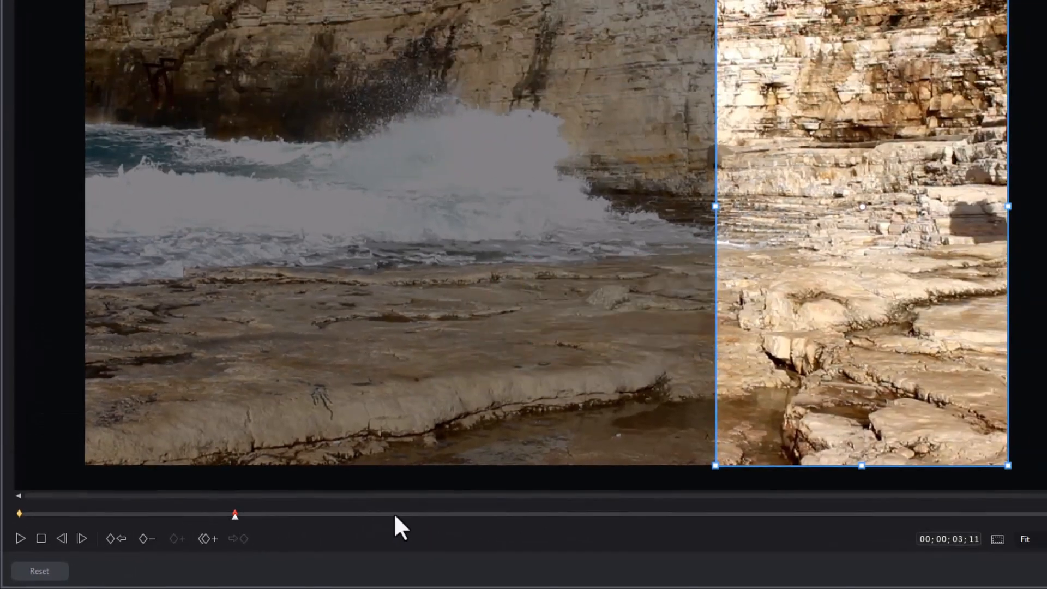
left_click(397, 515)
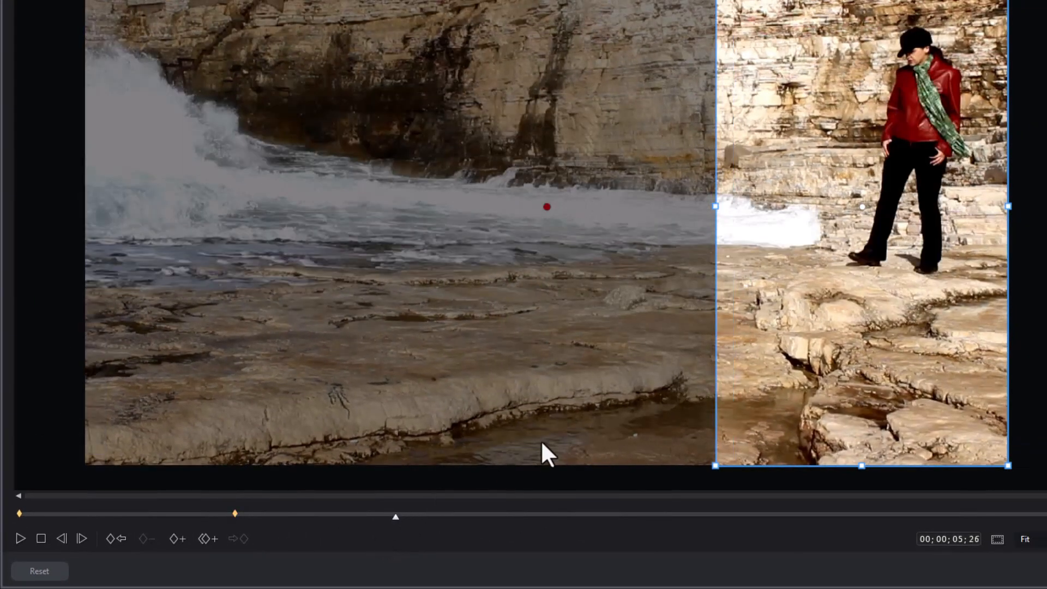
left_click(174, 539)
Add keyframes at 00;00;08;00 and 00;00;10;07, centering the frame horizontally on the walking woman at each.
left_click(532, 514)
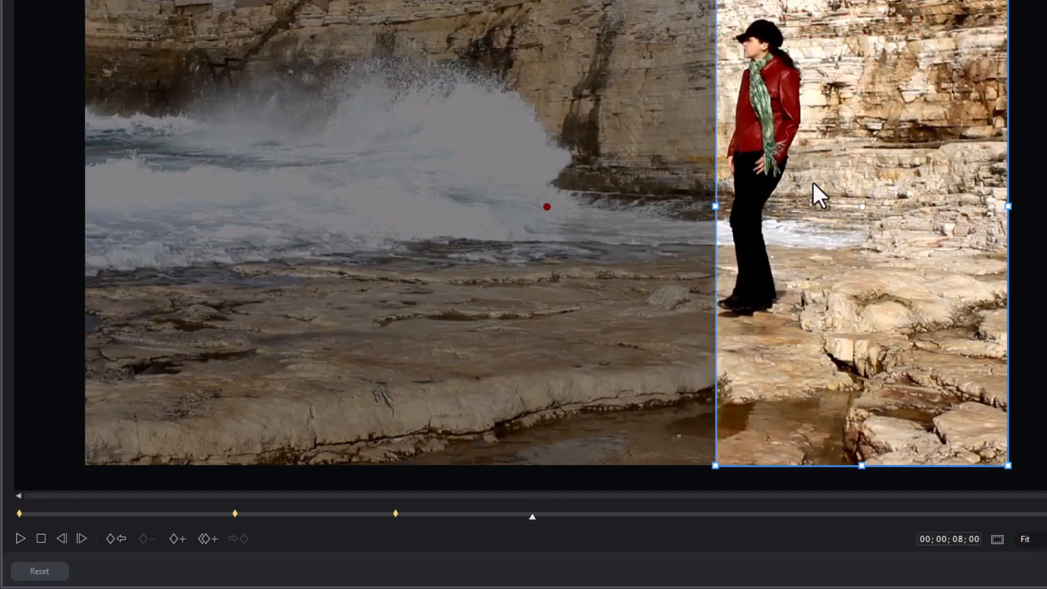
left_click(176, 538)
left_click_drag(861, 216, 762, 207)
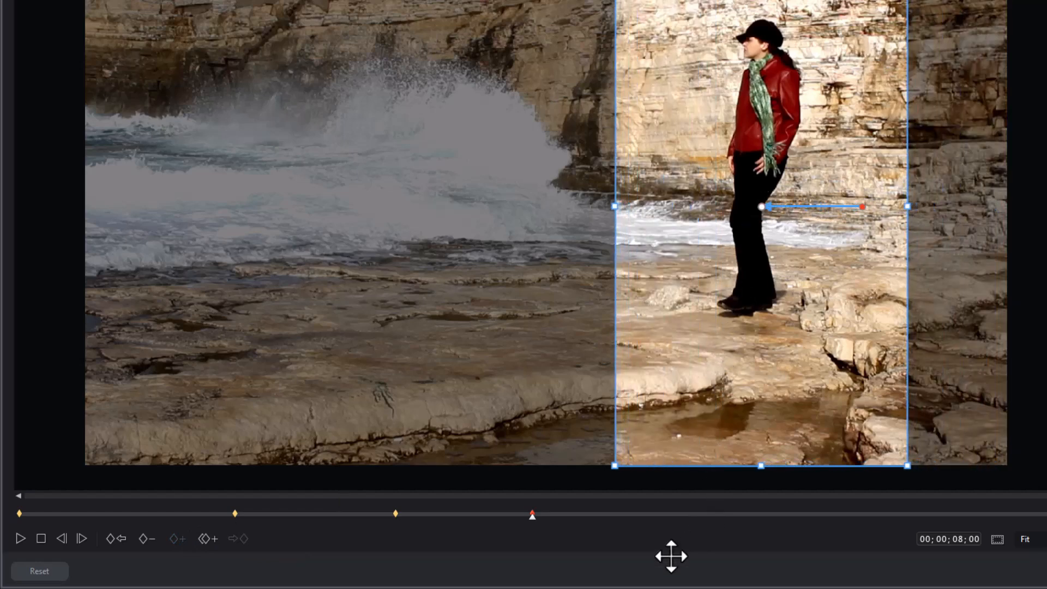
left_click(676, 514)
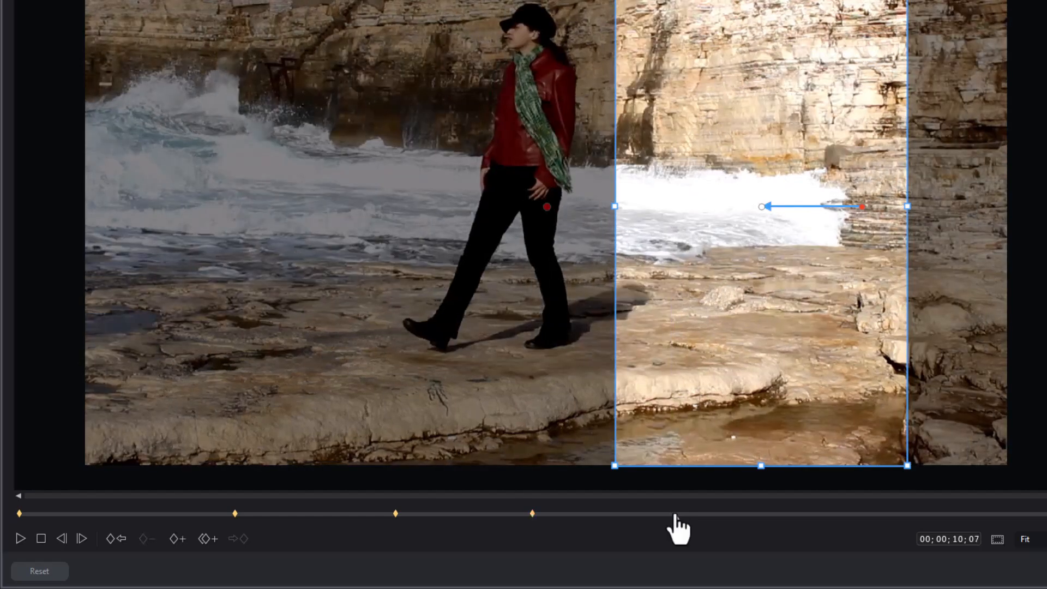
left_click(174, 538)
left_click_drag(757, 206, 511, 205)
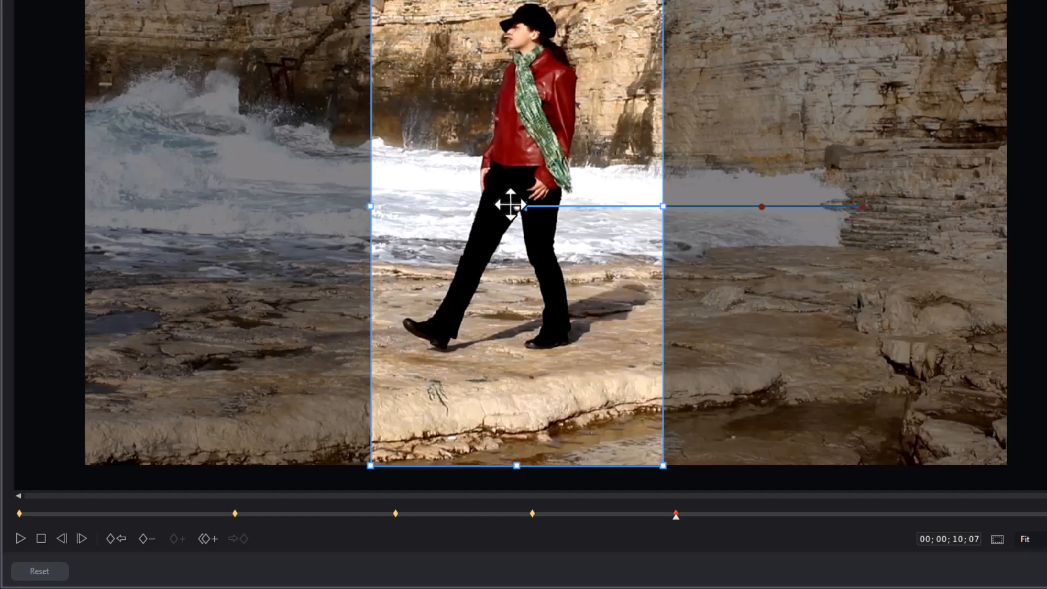
Place the frame at the picture's left edge at 00;00;12;15, hold it with a keyframe at 00;00;14;24, and preview the pan.
left_click(820, 516)
left_click_drag(516, 206, 236, 203)
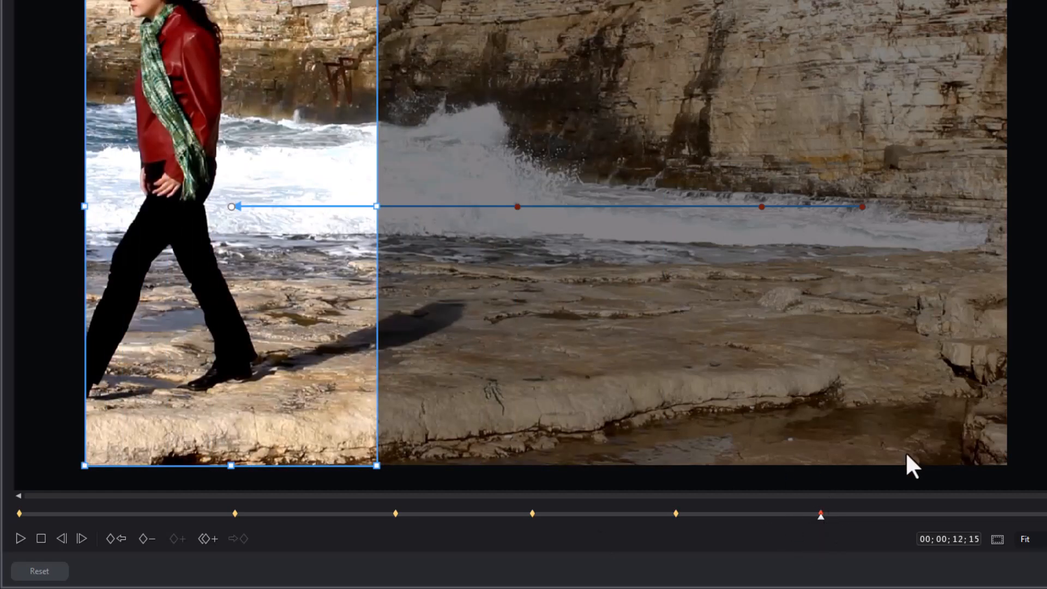
left_click(968, 514)
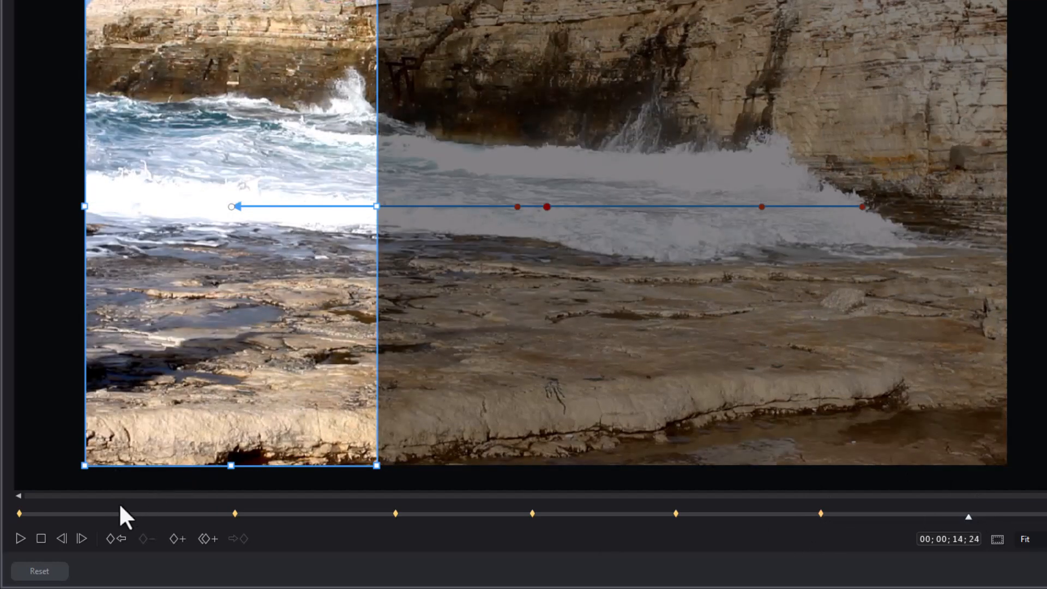
left_click(175, 538)
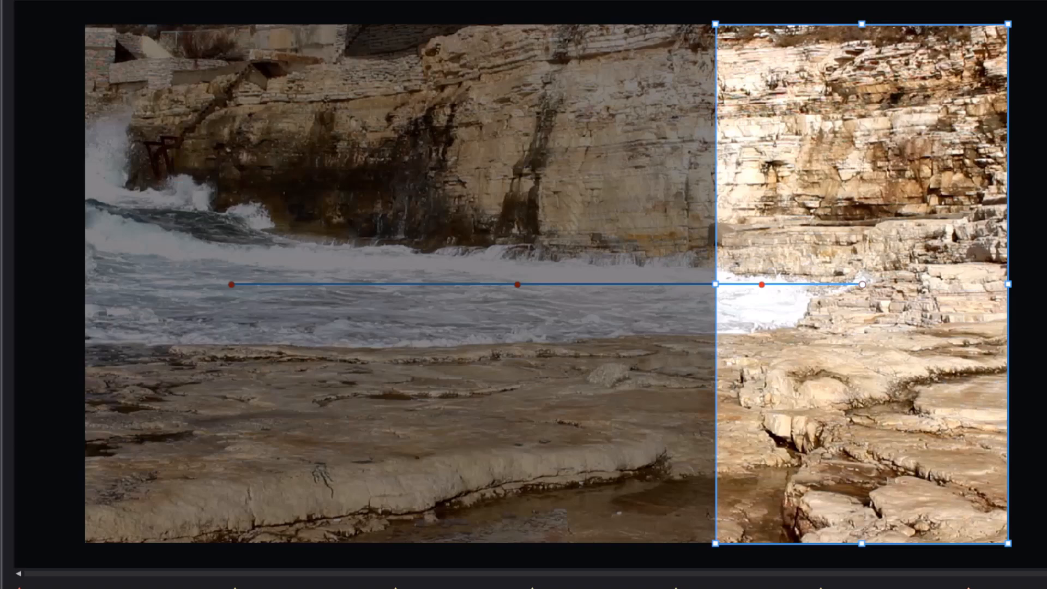
key("space")
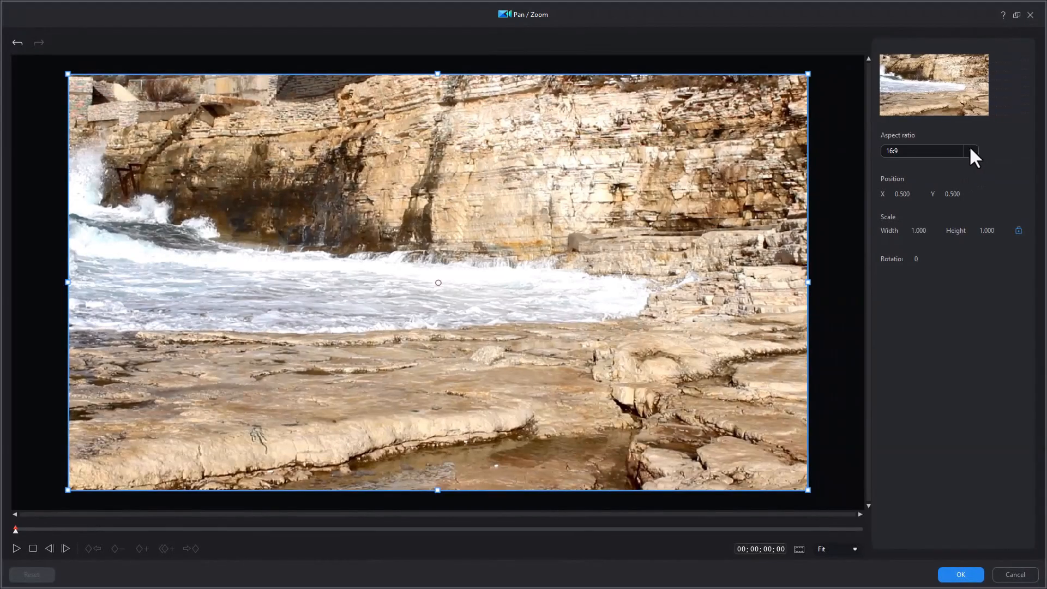
Set the reset frame to 9:16 at X 0.842, Y 0.500 and add a holding keyframe at 00;00;02;26.
left_click(969, 147)
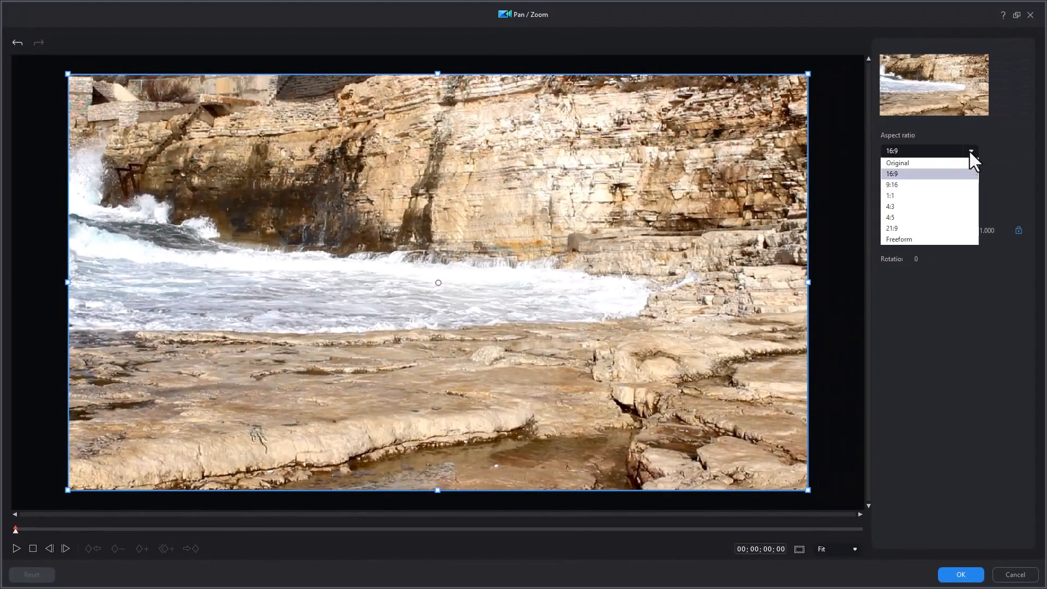
left_click(920, 185)
left_click_drag(439, 282, 689, 280)
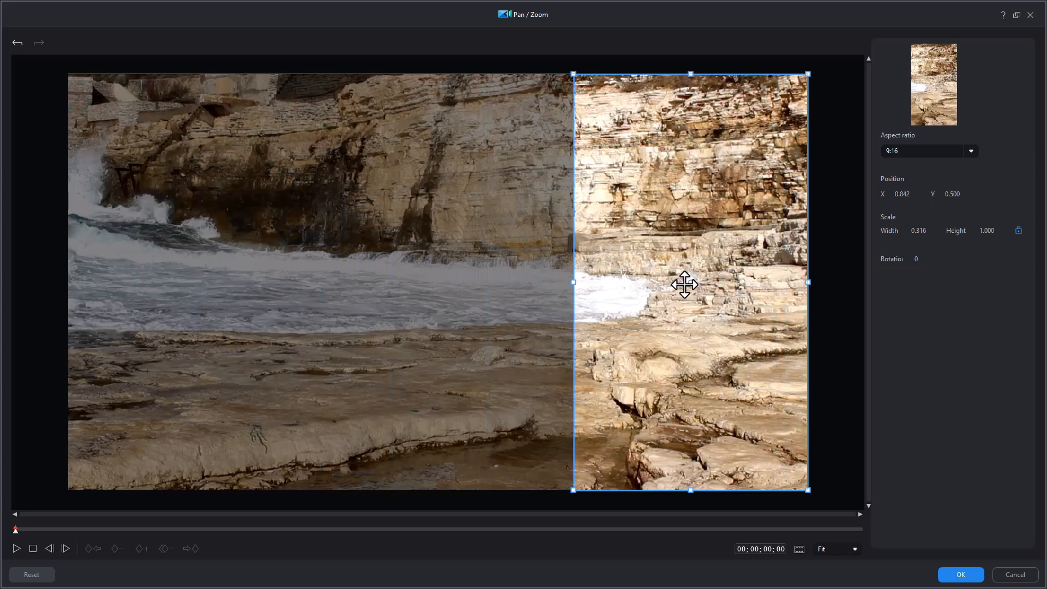
left_click(180, 529)
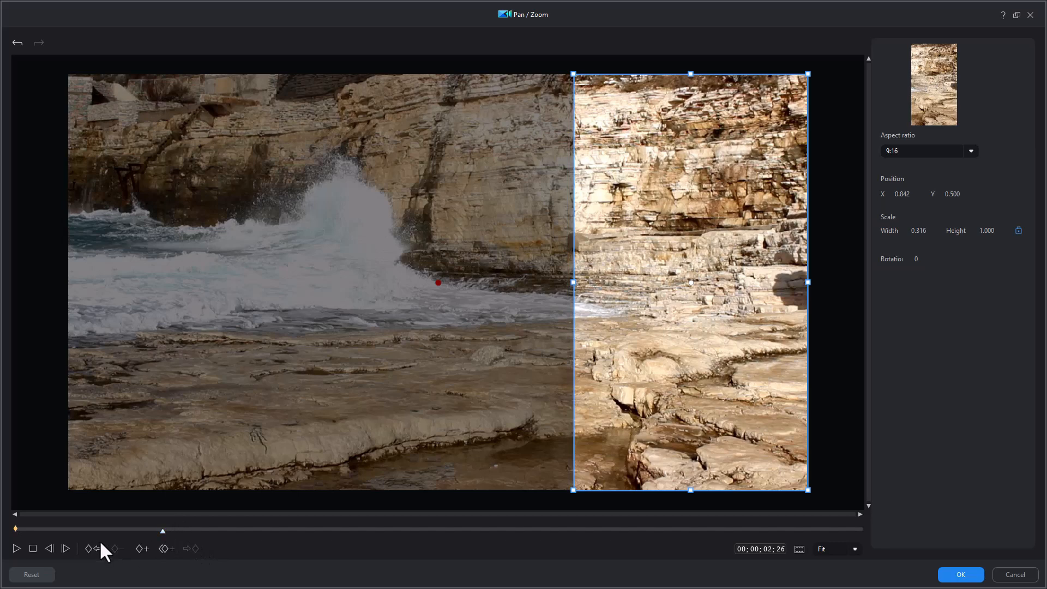
left_click(141, 548)
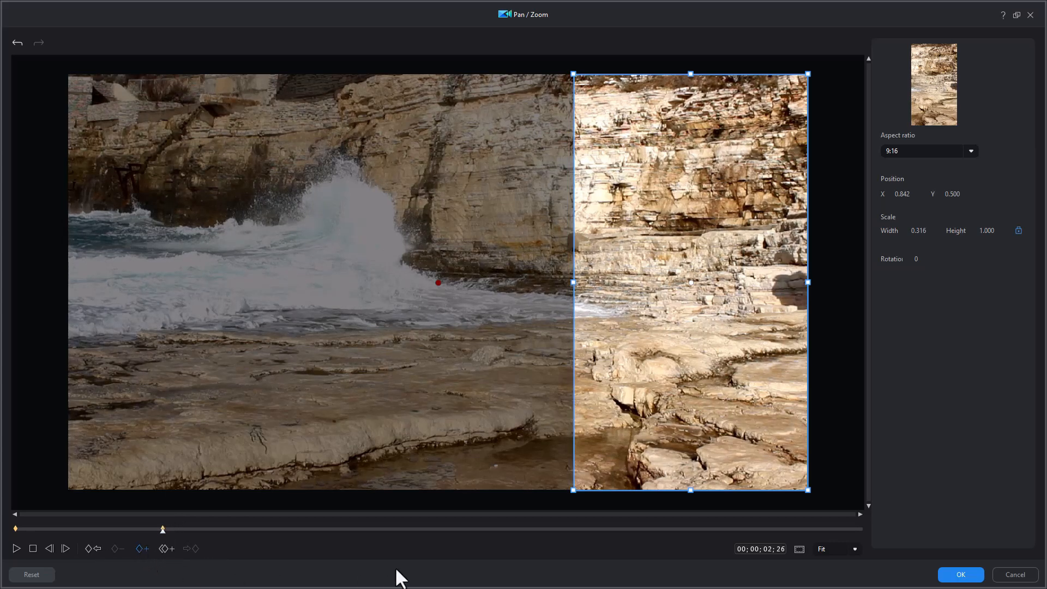
Keyframe a 0.228 by 0.720 frame around the woman at X 0.886, Y 0.432 (00;00;05;19) and X 0.749, Y 0.438 (00;00;07;23).
left_click(303, 526)
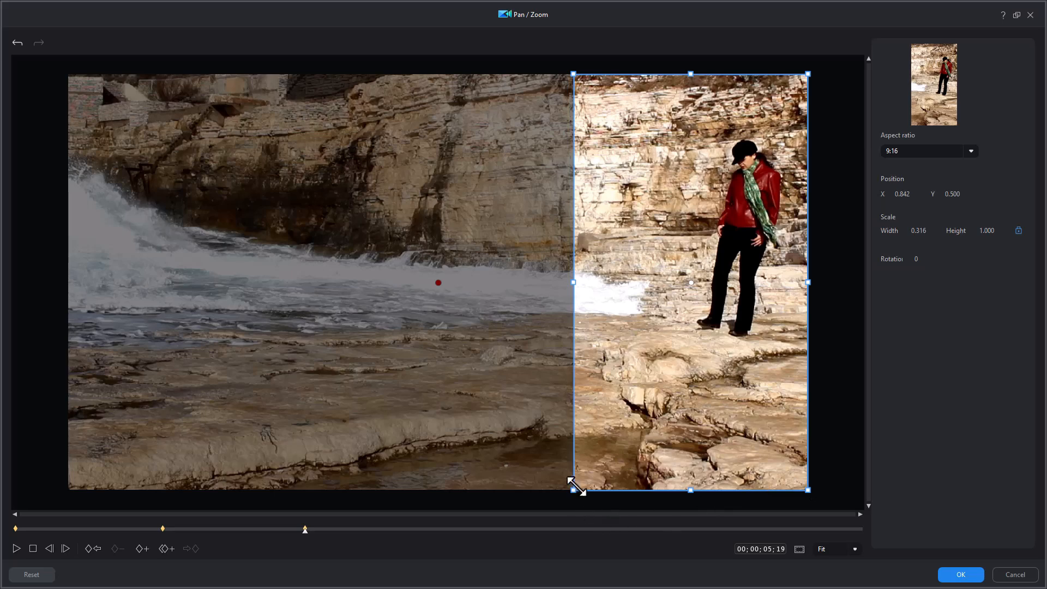
scroll(574, 488, "down", 2)
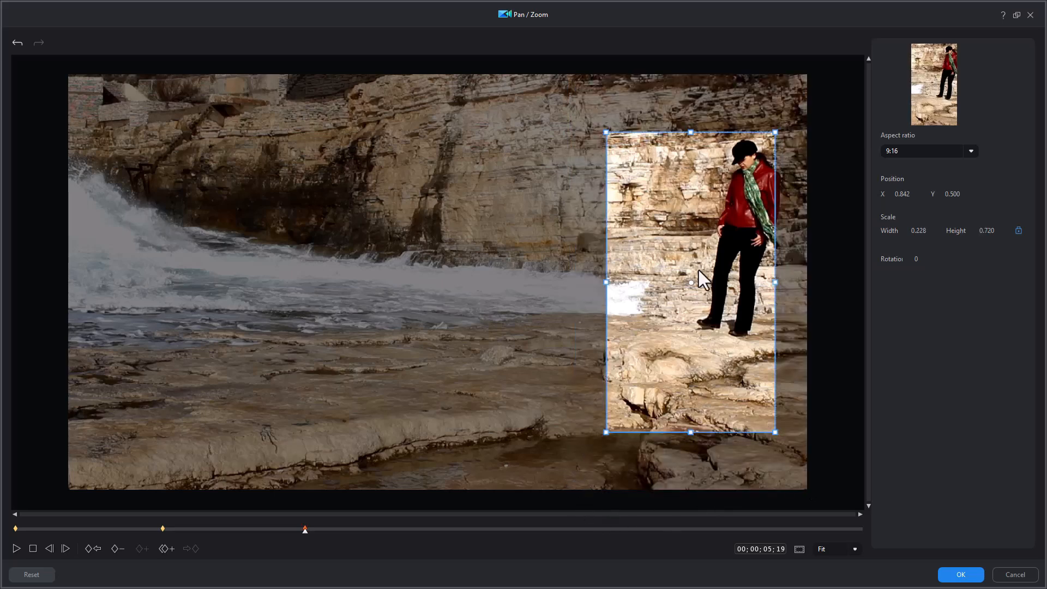
left_click_drag(695, 283, 727, 255)
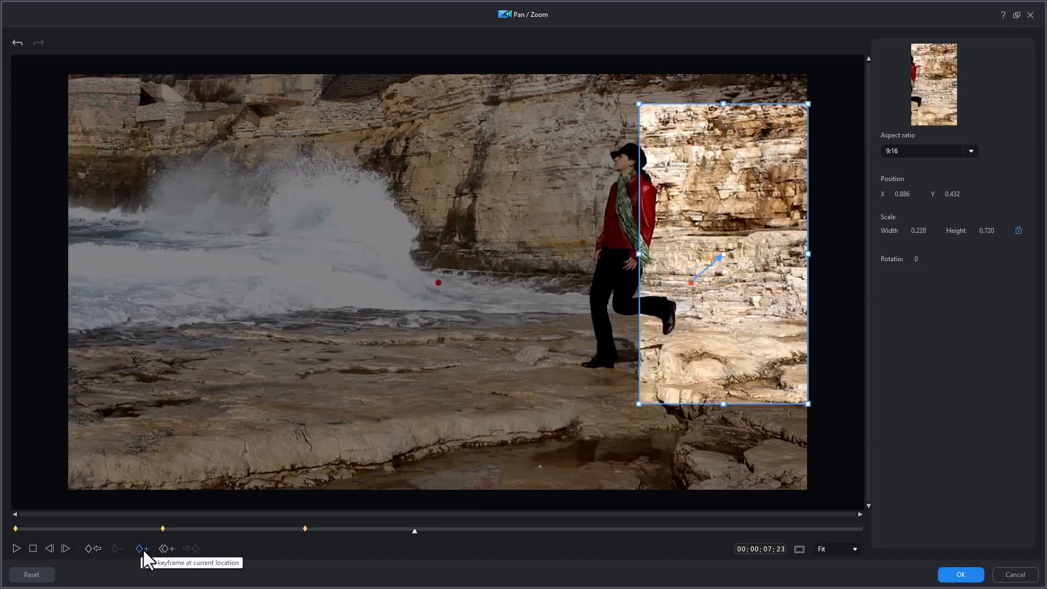
left_click(142, 549)
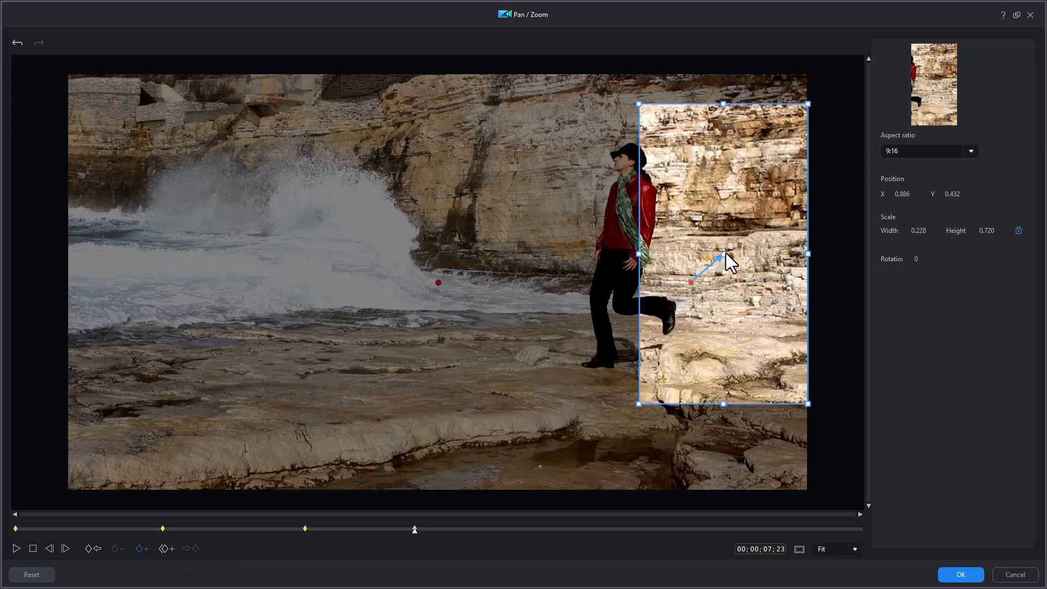
left_click_drag(729, 255, 622, 259)
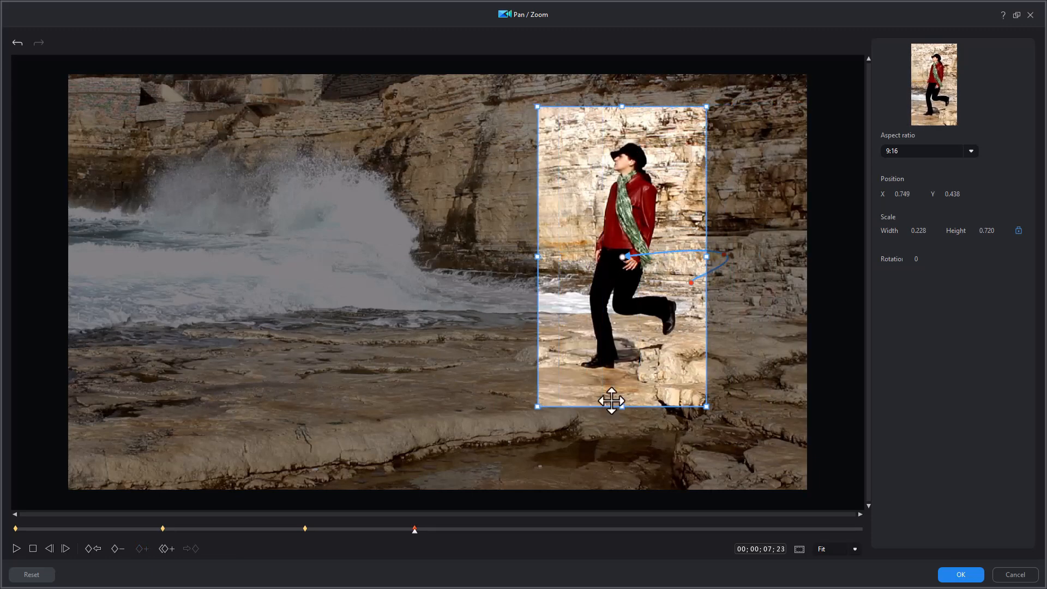
Add a keyframe at 00;00;10;06 with the frame shrunk to 0.176 by 0.557 around the woman at X 0.472, Y 0.358.
left_click(539, 530)
left_click(157, 555)
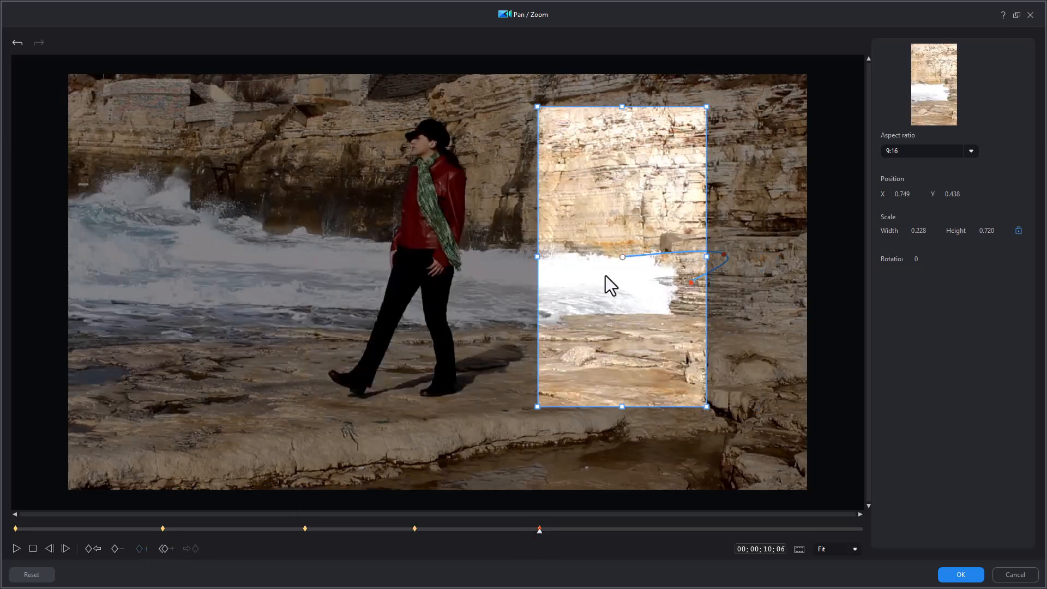
left_click_drag(614, 257, 417, 259)
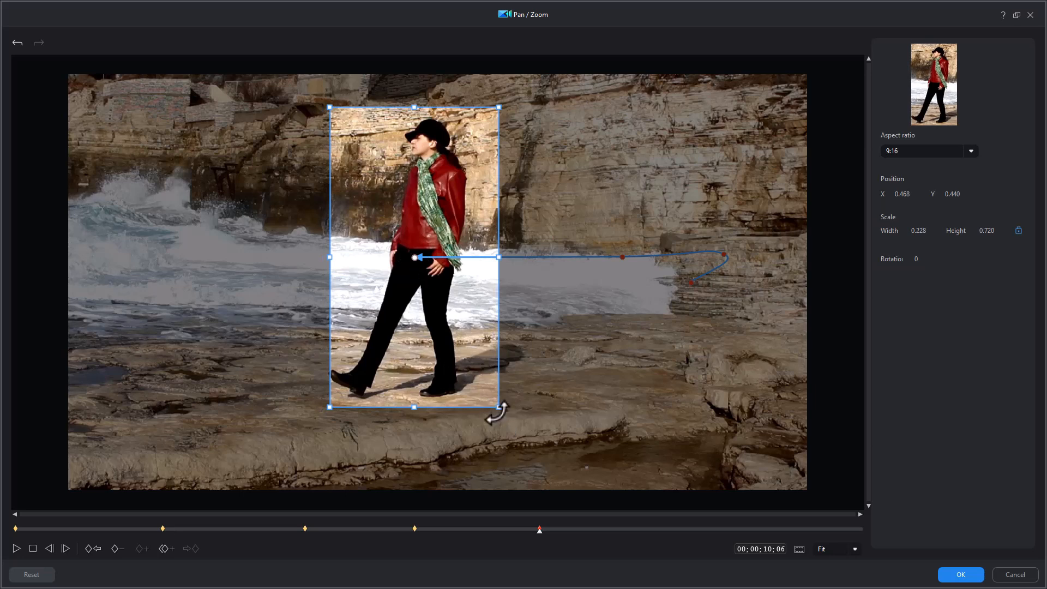
left_click_drag(498, 406, 478, 373)
left_click_drag(415, 256, 417, 223)
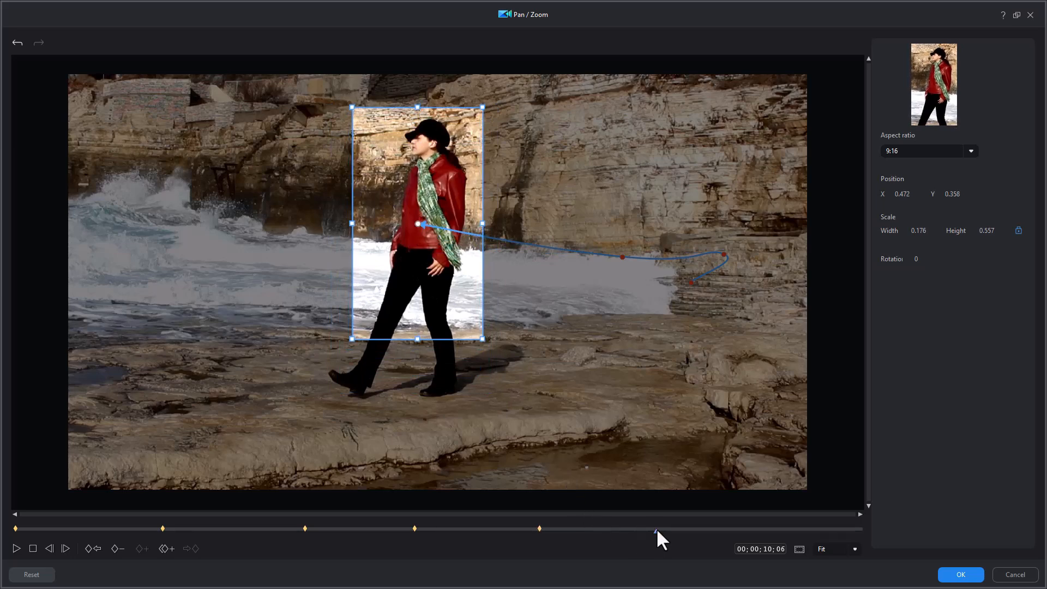
Keyframe the frame at X 0.088, Y 0.278 at 00;00;12;14 and enlarge it to 0.282 by 0.893 at X 0.141, Y 0.446 at 00;00;14;08.
left_click(656, 531)
left_click_drag(416, 225, 142, 189)
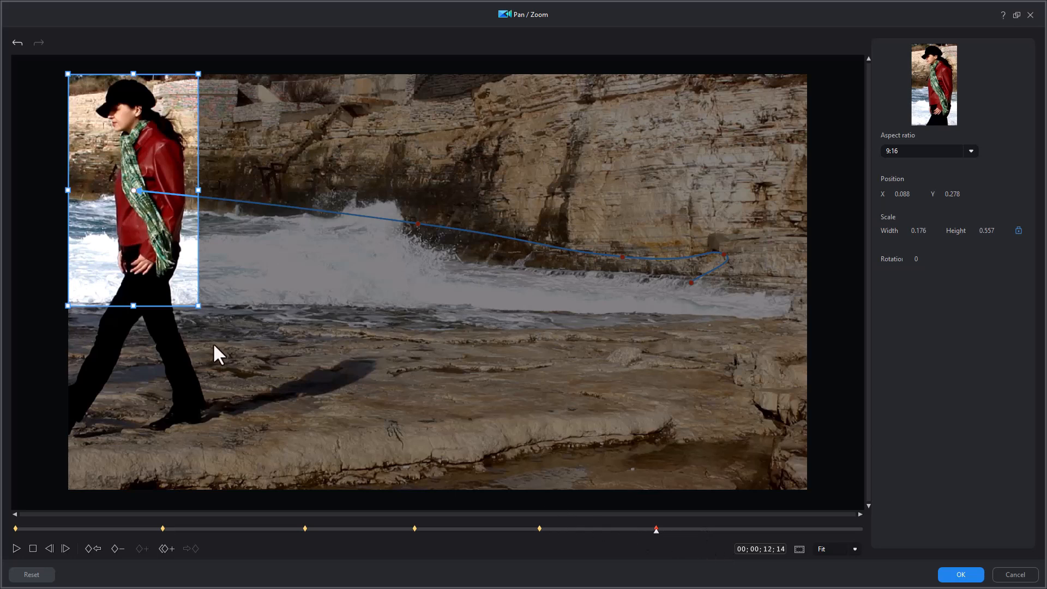
left_click(749, 530)
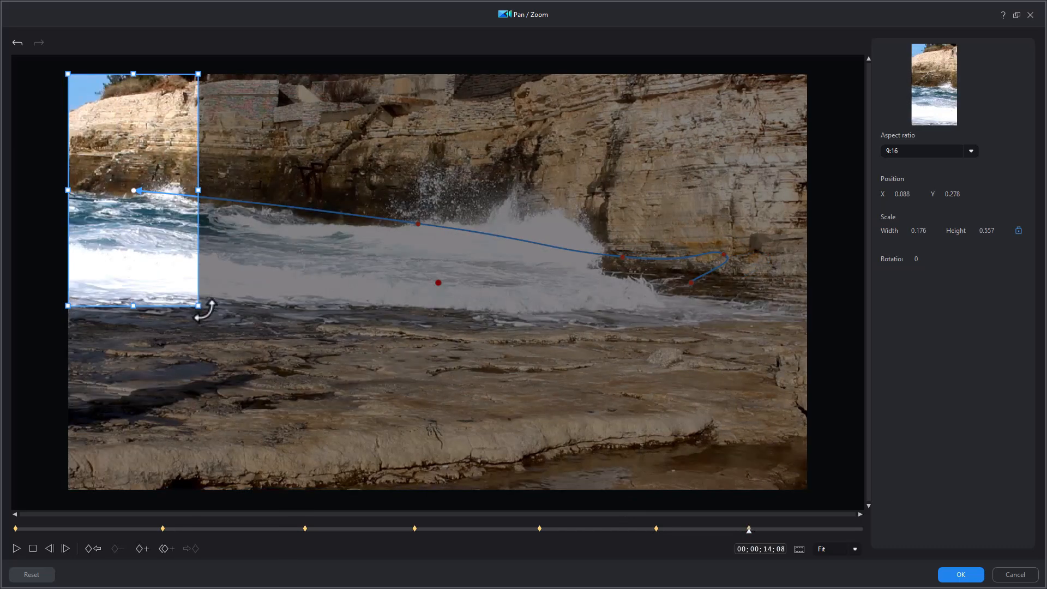
left_click(198, 305)
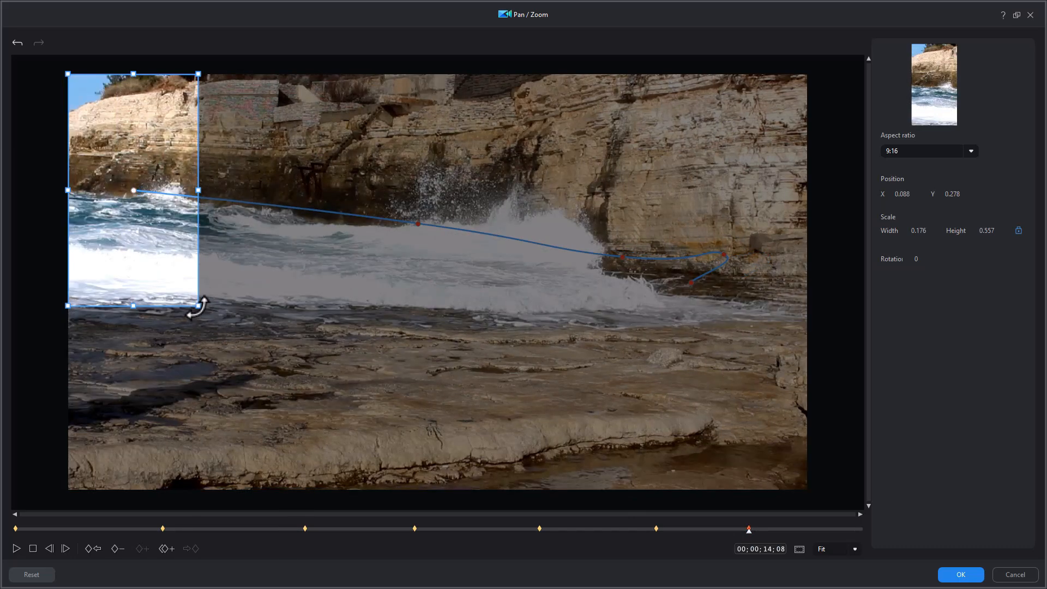
left_click_drag(191, 299, 259, 410)
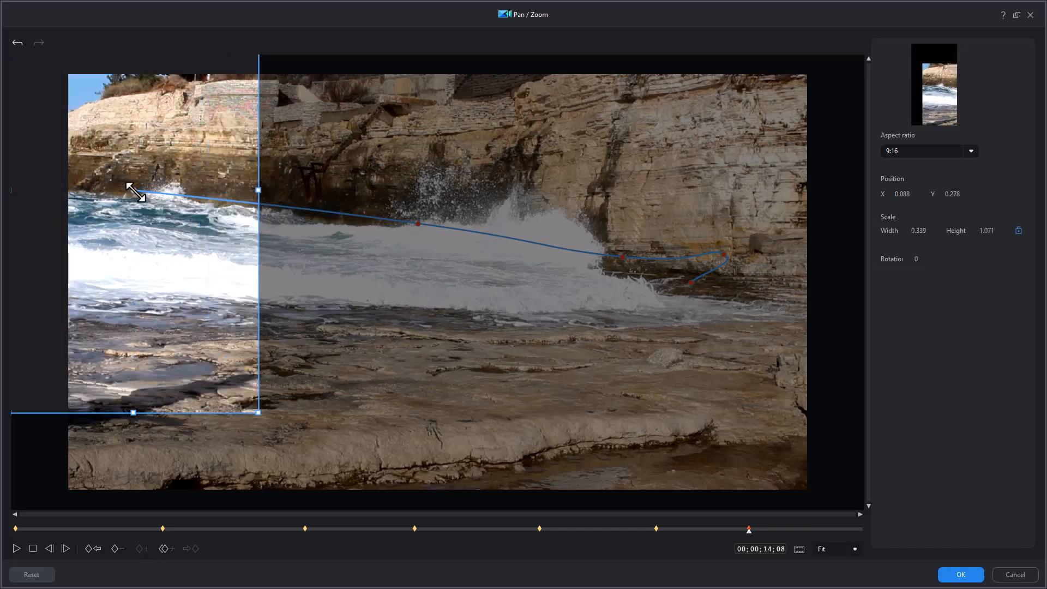
mouse_move(163, 234)
left_mouse_down()
mouse_move(178, 267)
mouse_move(180, 254)
mouse_move(170, 263)
mouse_move(162, 249)
left_mouse_up()
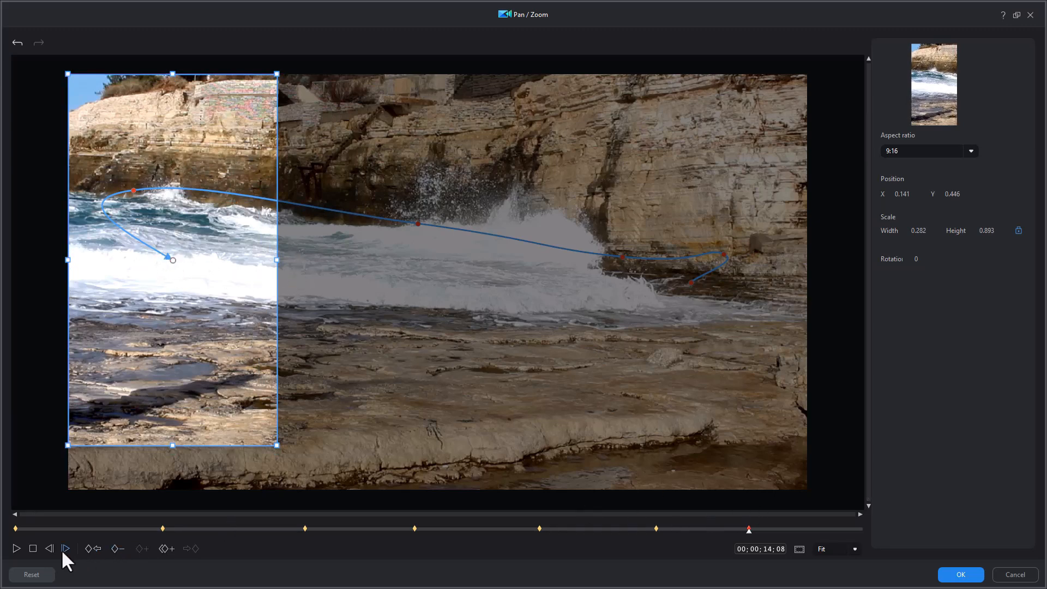
Preview the pan and zoom motion from the clip's start and apply it to the clip.
left_click(33, 548)
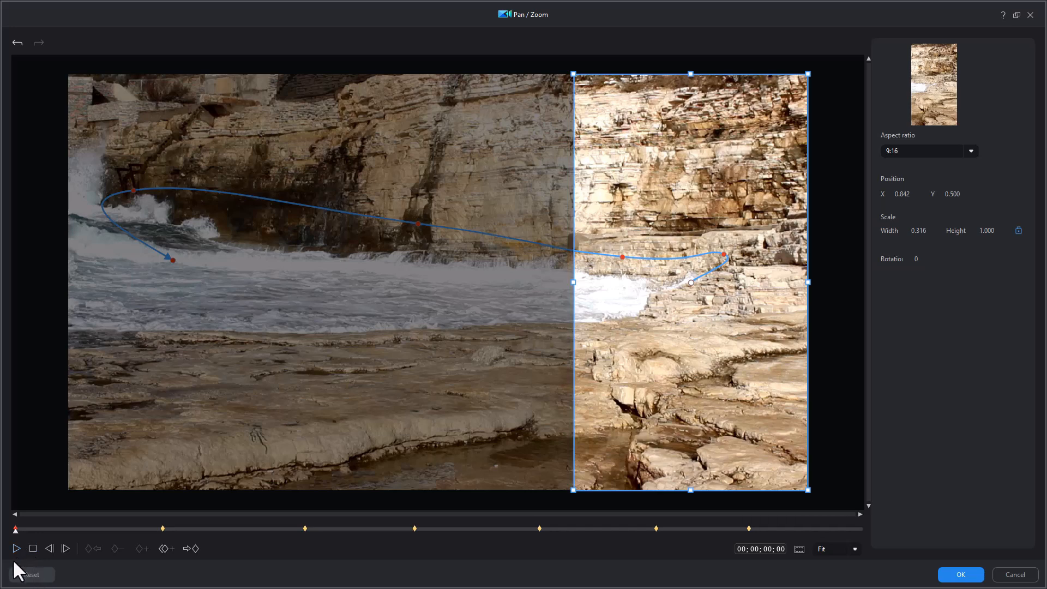
left_click(17, 548)
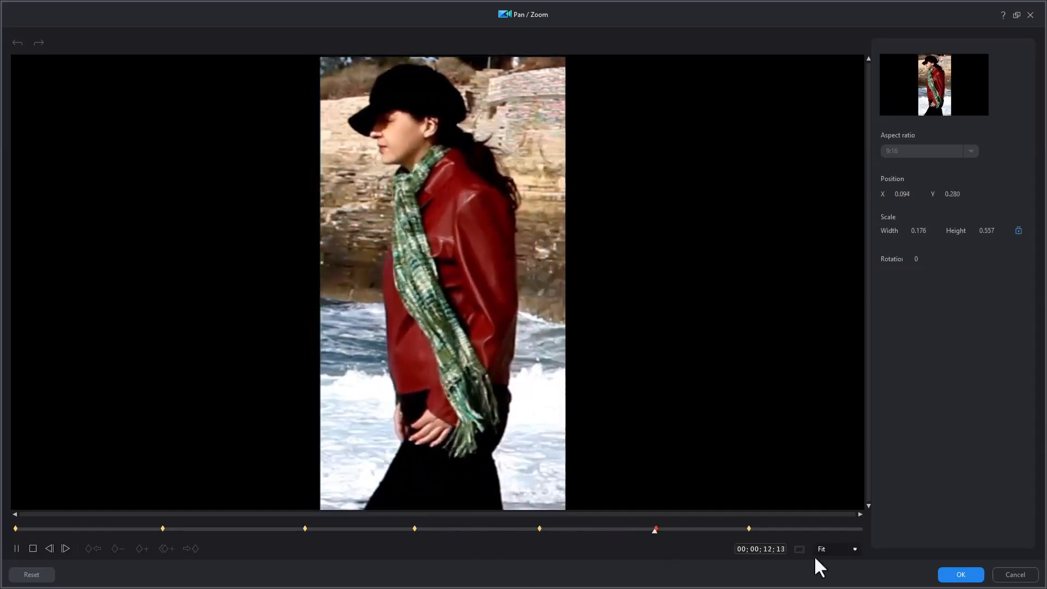
left_click(964, 573)
left_click(963, 573)
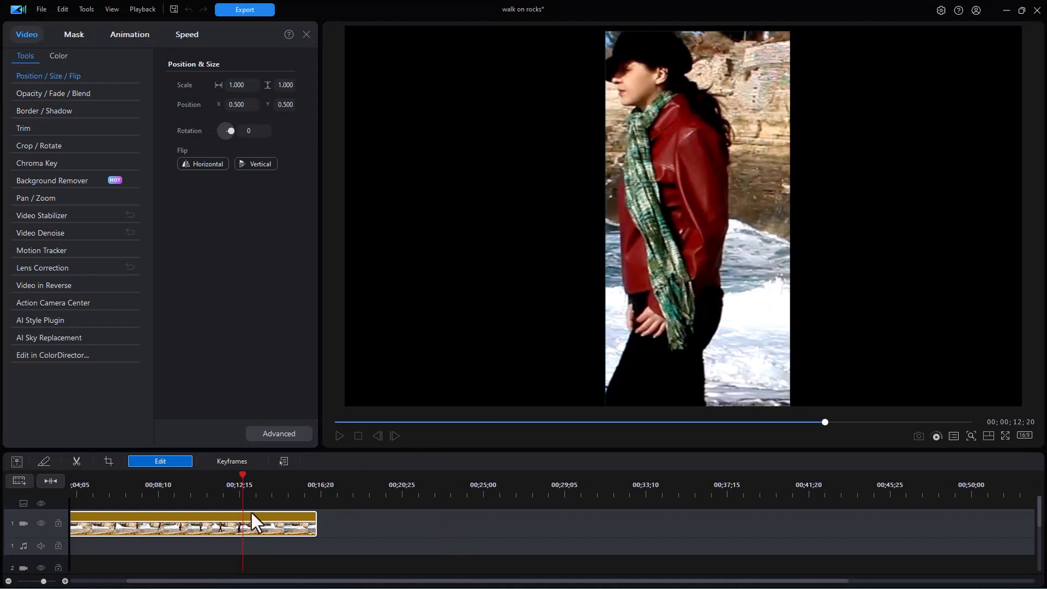
Move the timeline playhead to 00;00;10;07 to check the reframed clip.
left_click(195, 482)
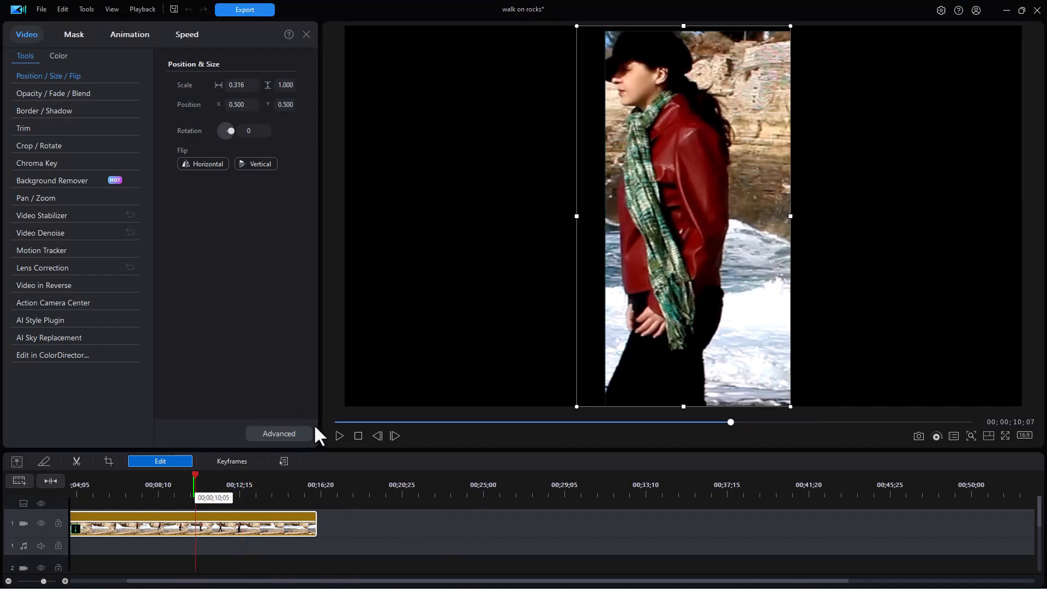